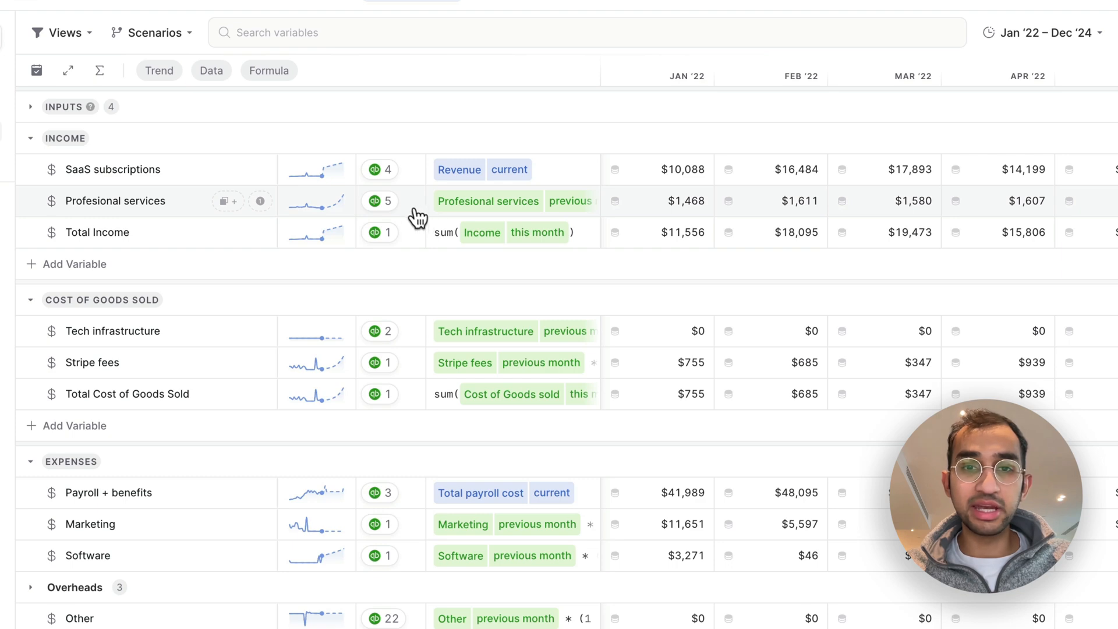
View which QuickBooks profit and loss accounts are mapped to the Profesional services variable
click(414, 209)
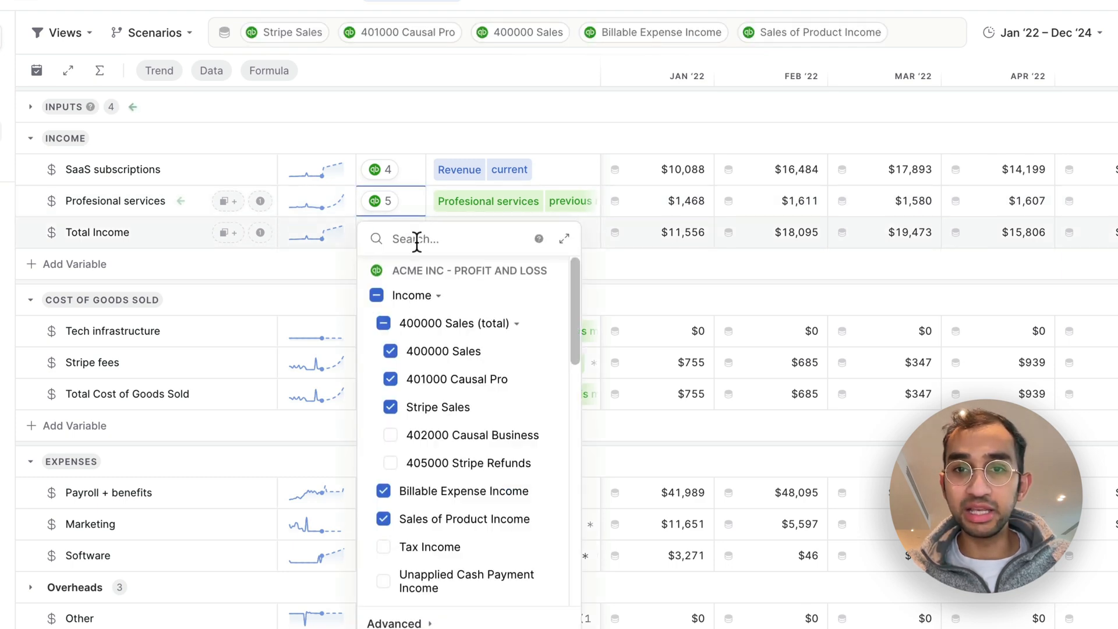
scroll(418, 291, down, 5)
scroll(419, 331, up, 5)
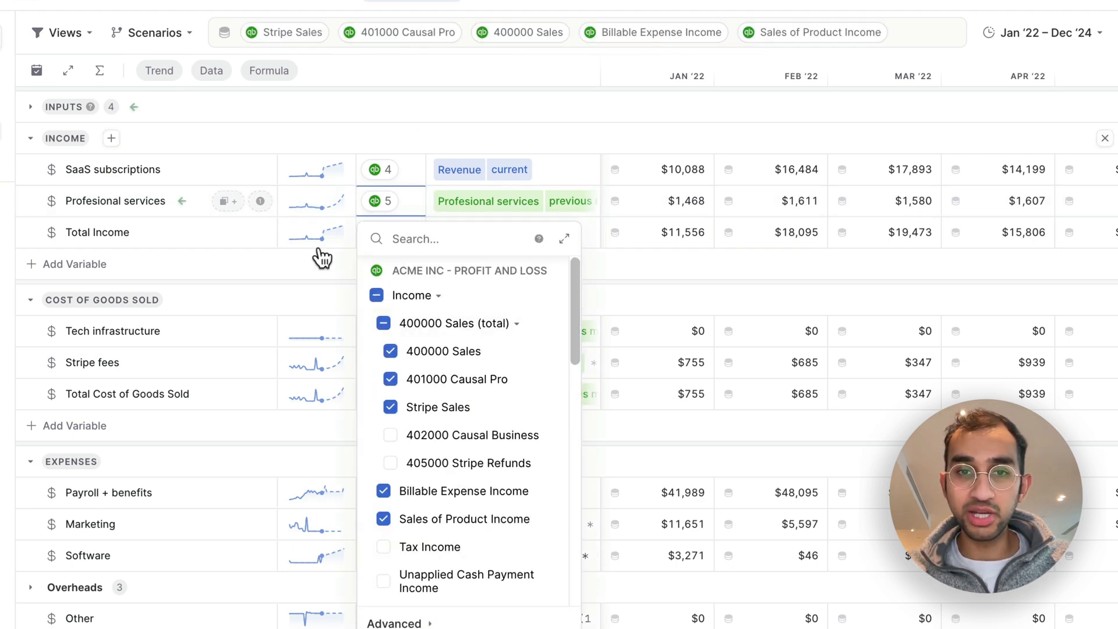
click(408, 76)
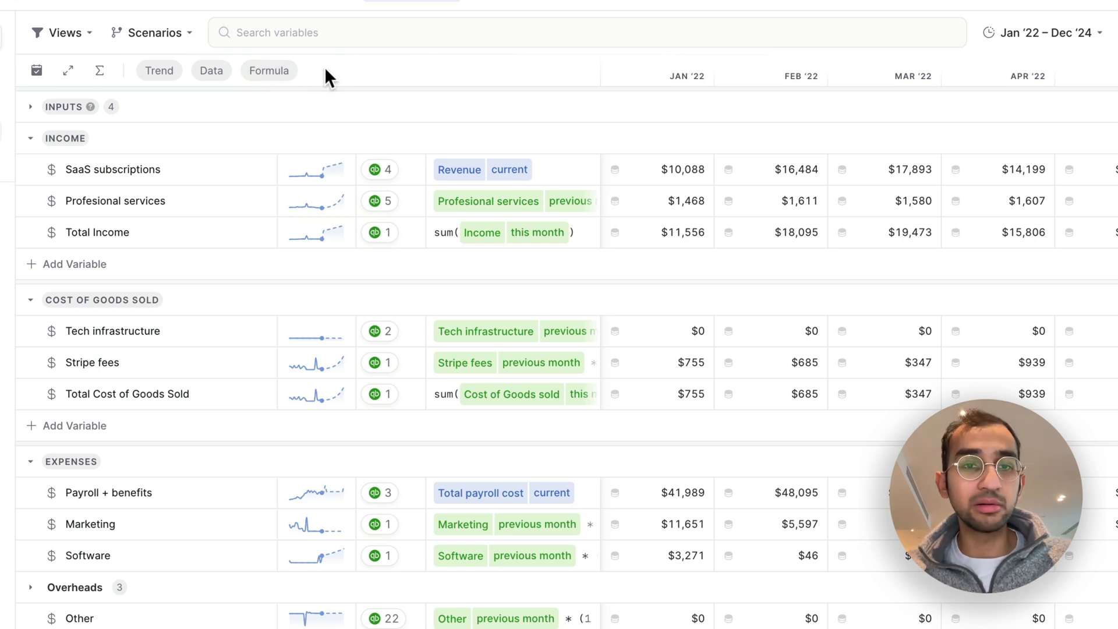
Hide the Data, Trend and Formula columns of the spreadsheet and show all three again
click(216, 78)
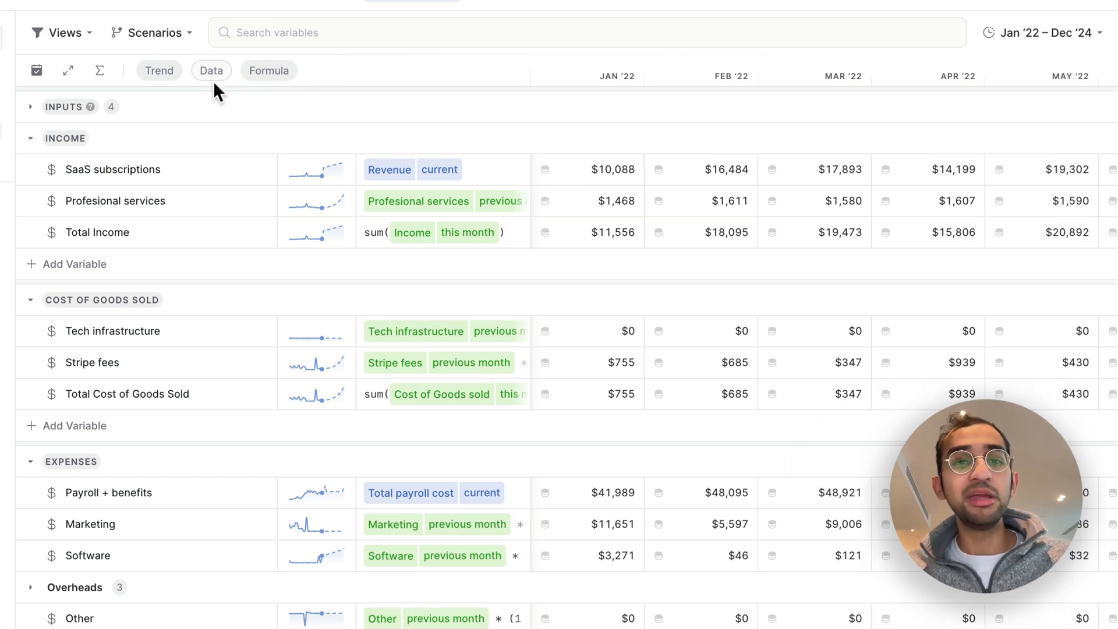
click(169, 79)
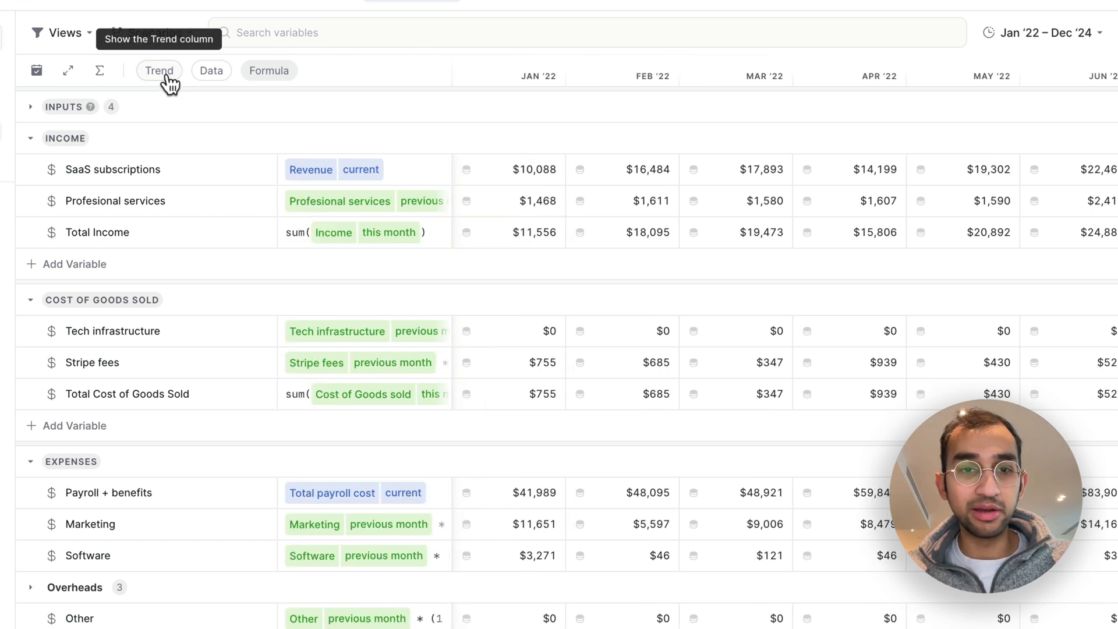
click(260, 77)
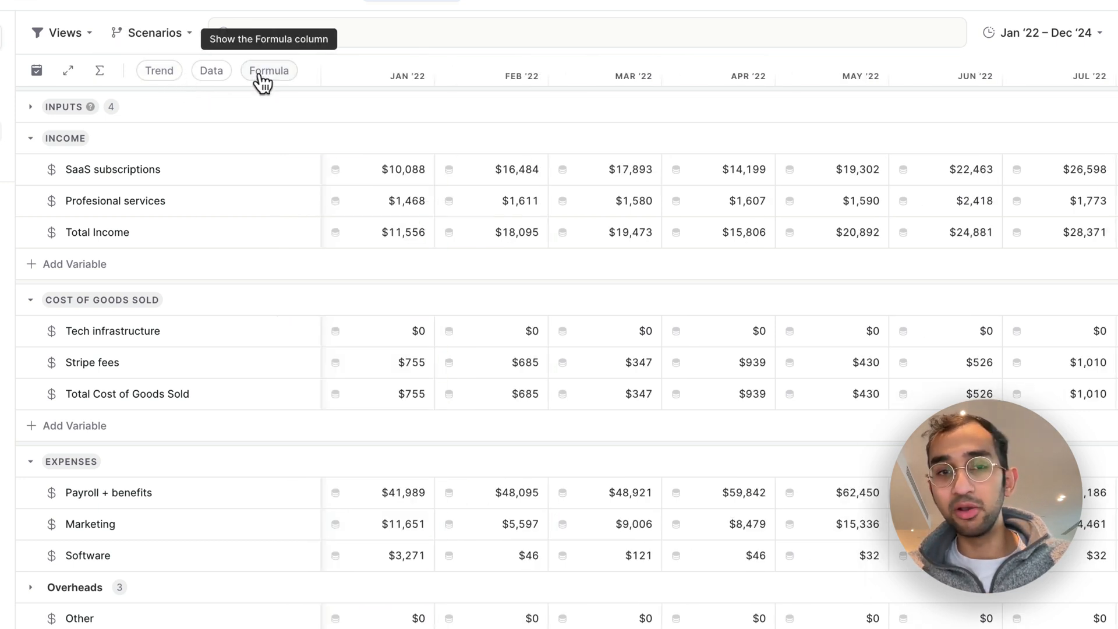
click(262, 79)
click(212, 81)
click(164, 81)
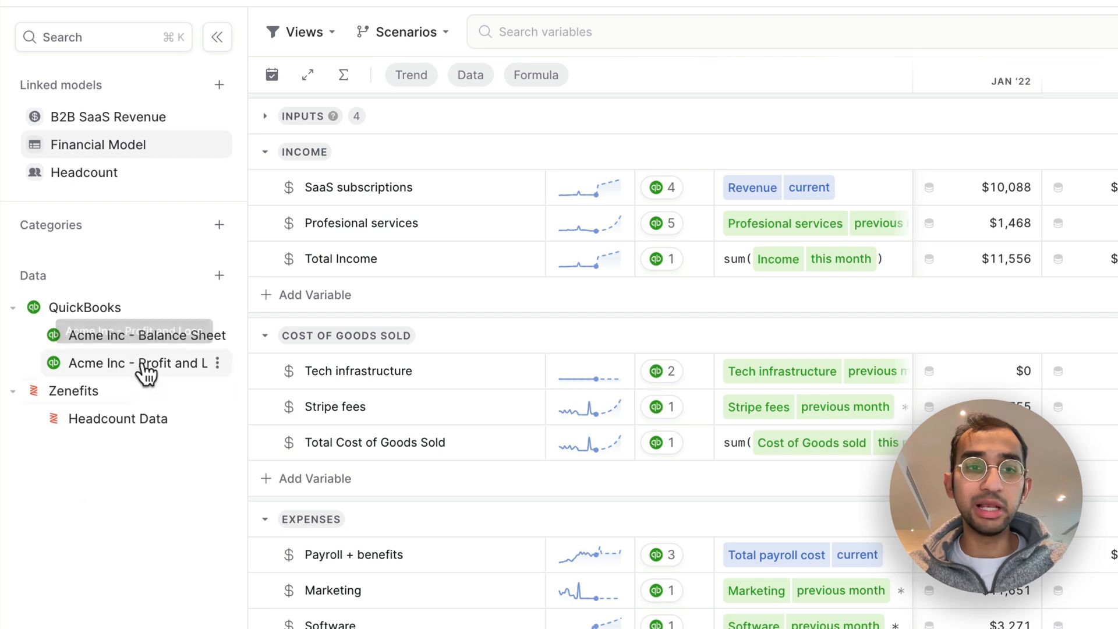
View the QuickBooks data set "Acme Inc - Balance Sheet" and collapse its table
click(130, 340)
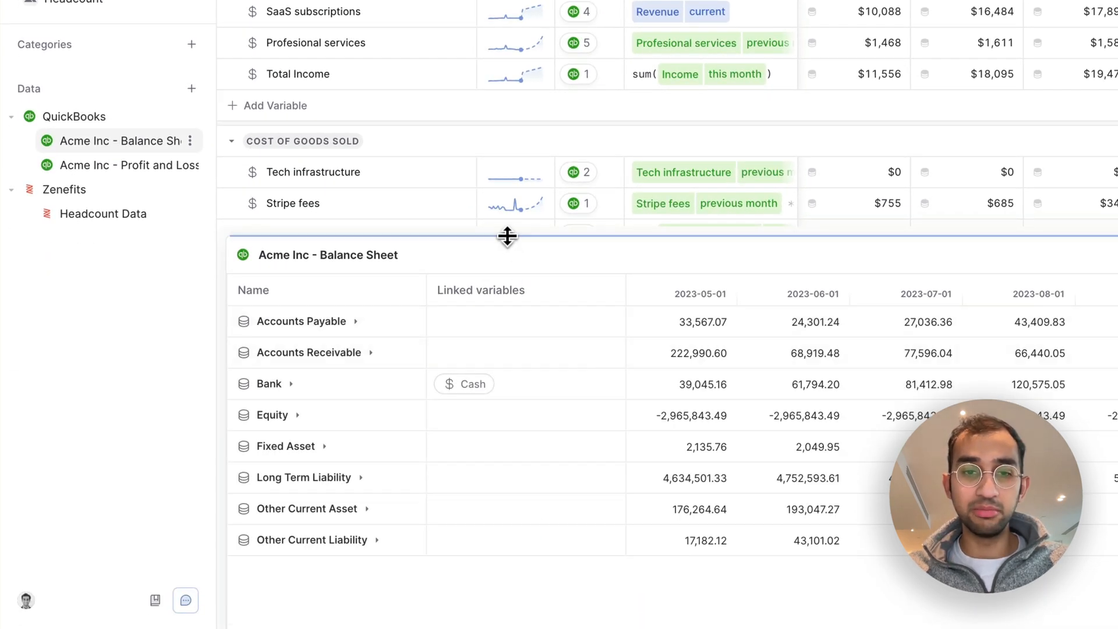
drag(507, 237, 524, 591)
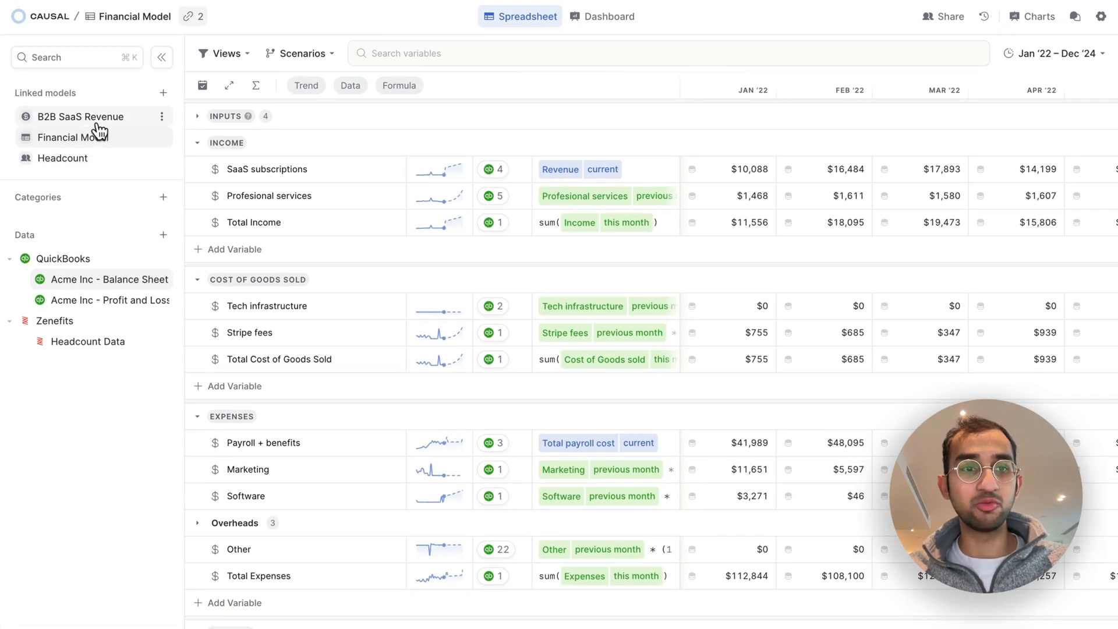
Open the linked B2B SaaS Revenue model to view its Product category, and return to the Financial Model spreadsheet
click(98, 119)
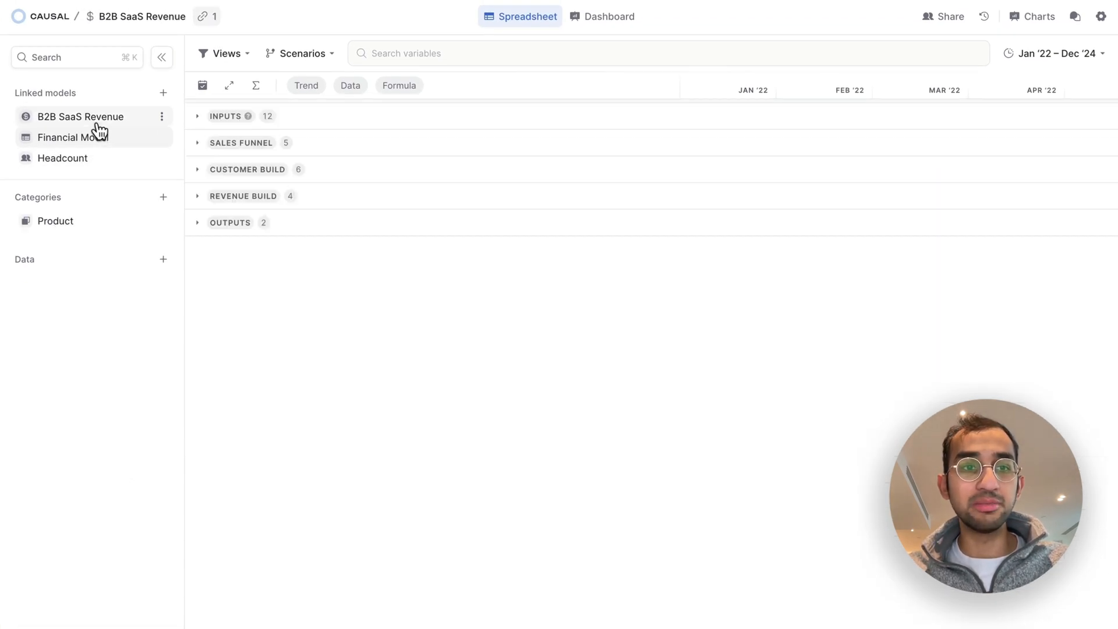
click(74, 227)
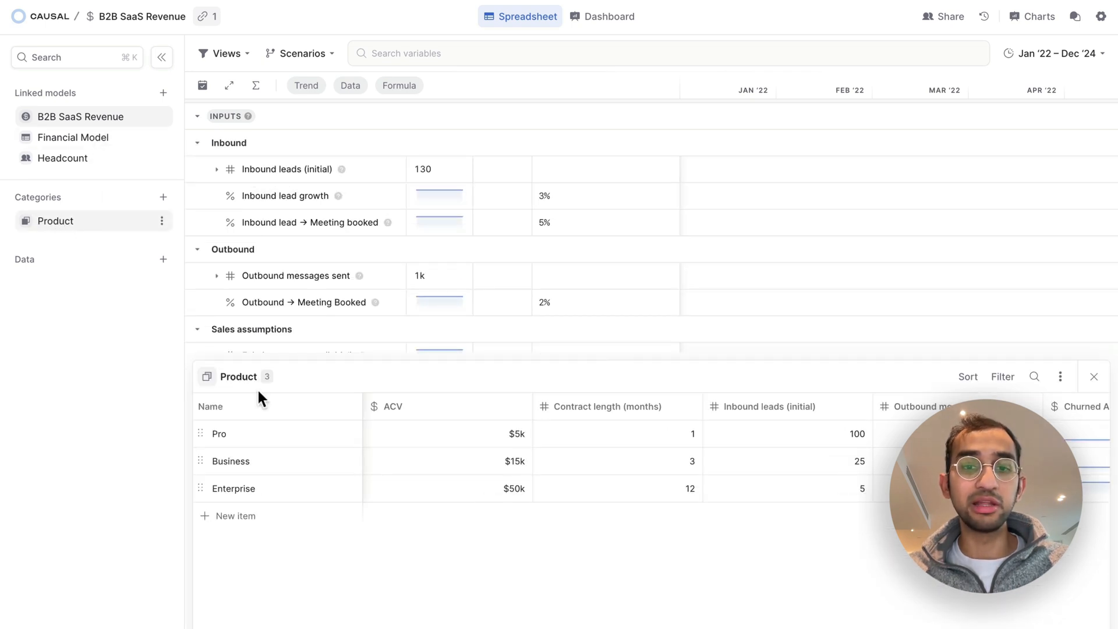
click(1093, 377)
click(106, 143)
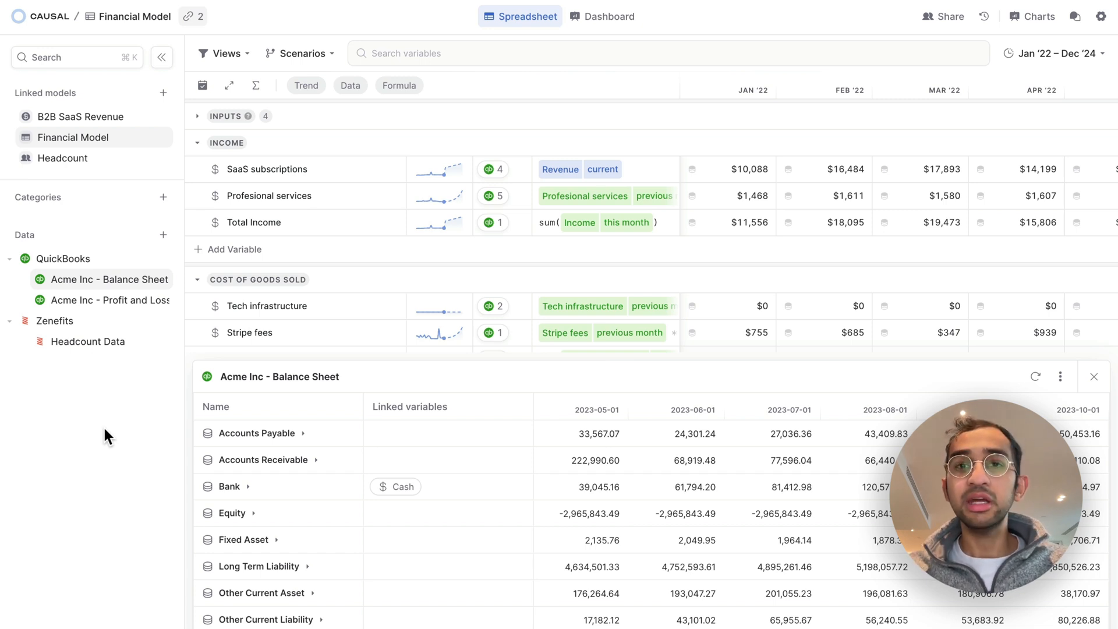
click(1093, 377)
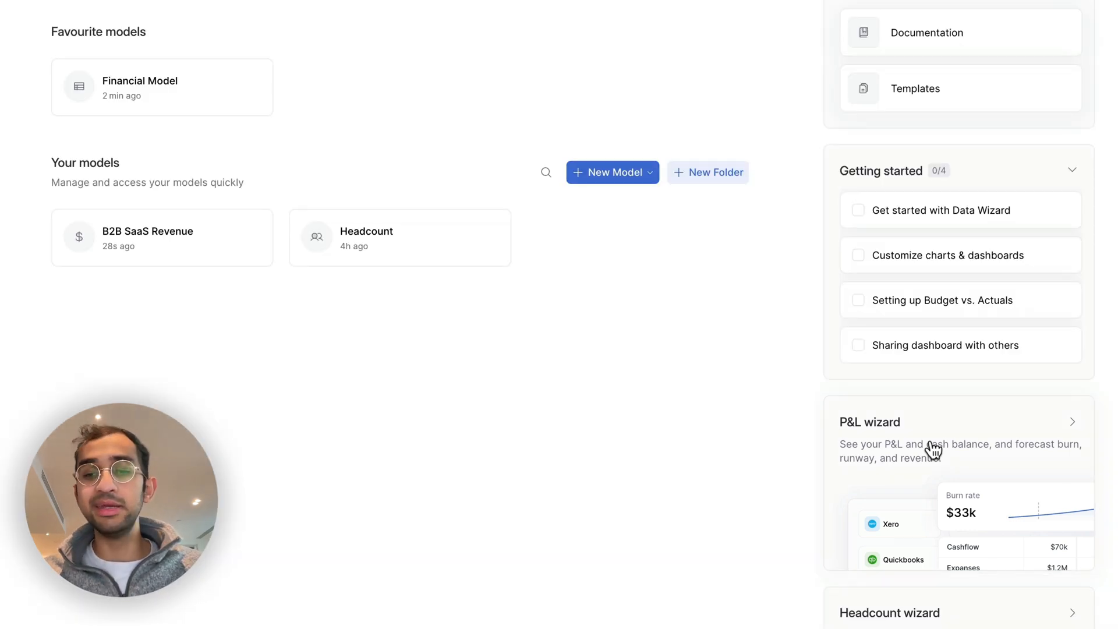
Generate a new financial model with the P&L wizard from the existing QuickBooks - Acme Inc connection and open it
click(938, 437)
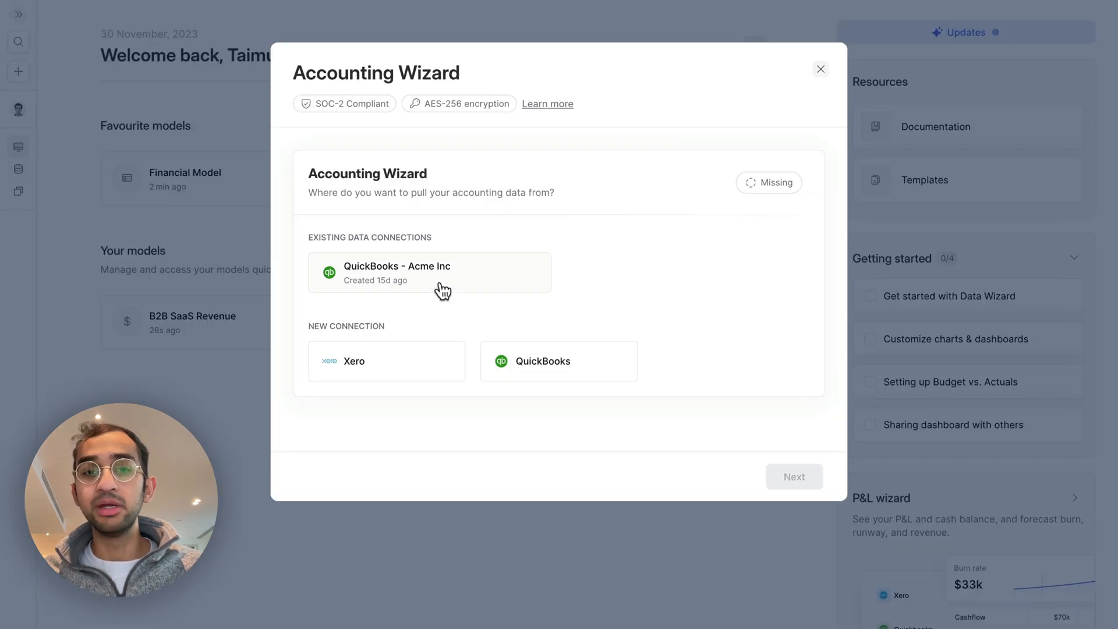
click(443, 290)
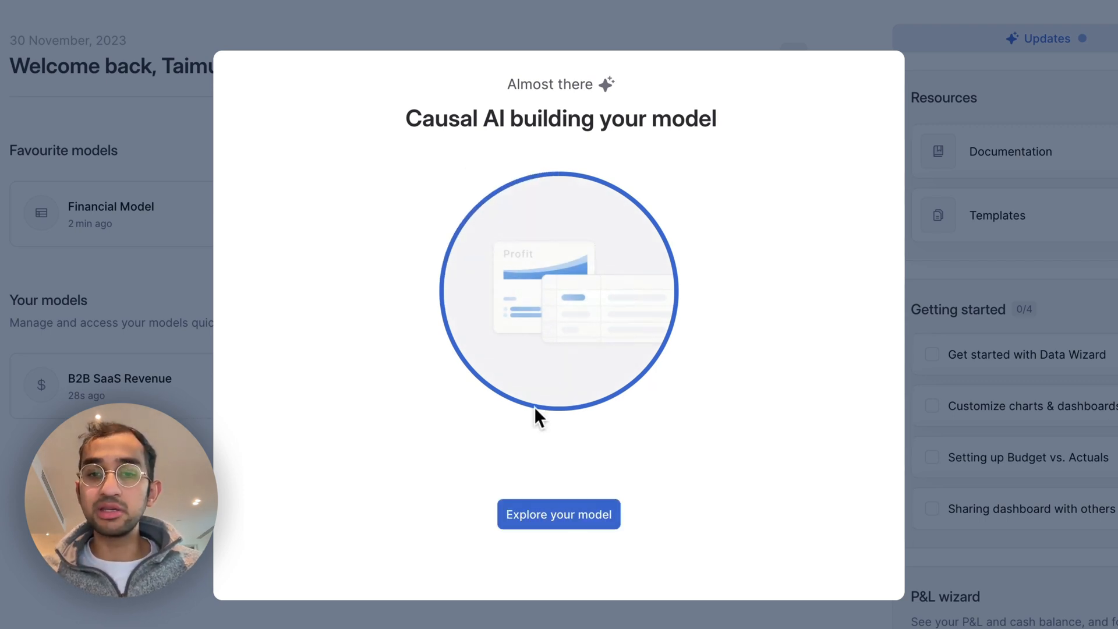
click(578, 527)
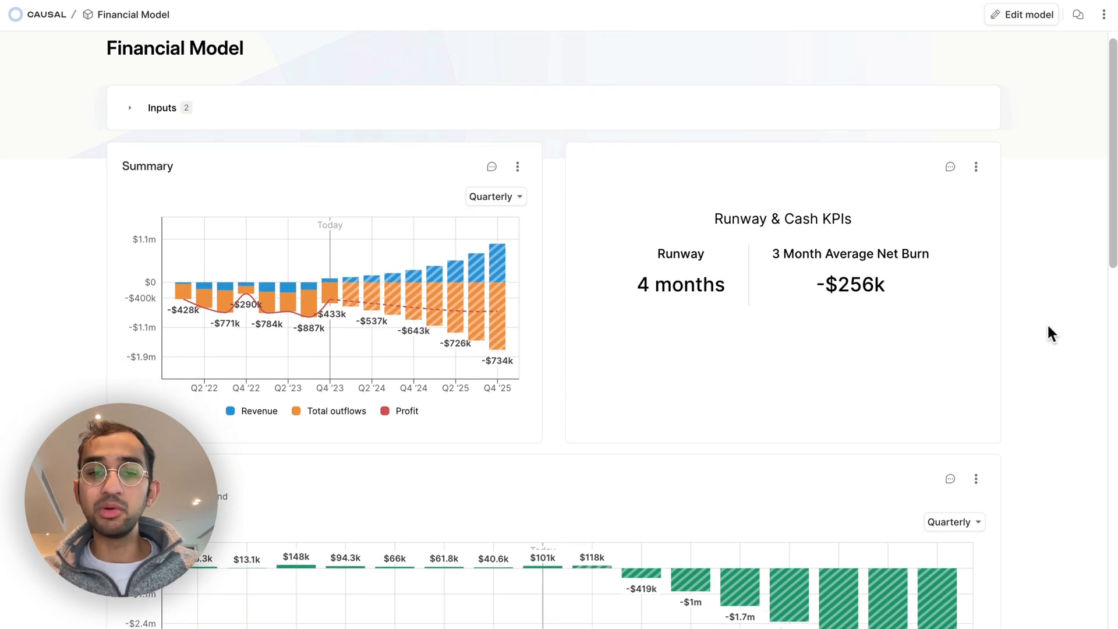
Review the generated dashboard from the Summary chart down to the Detailed P&L, and open the model for editing
scroll(1030, 323, down, 15)
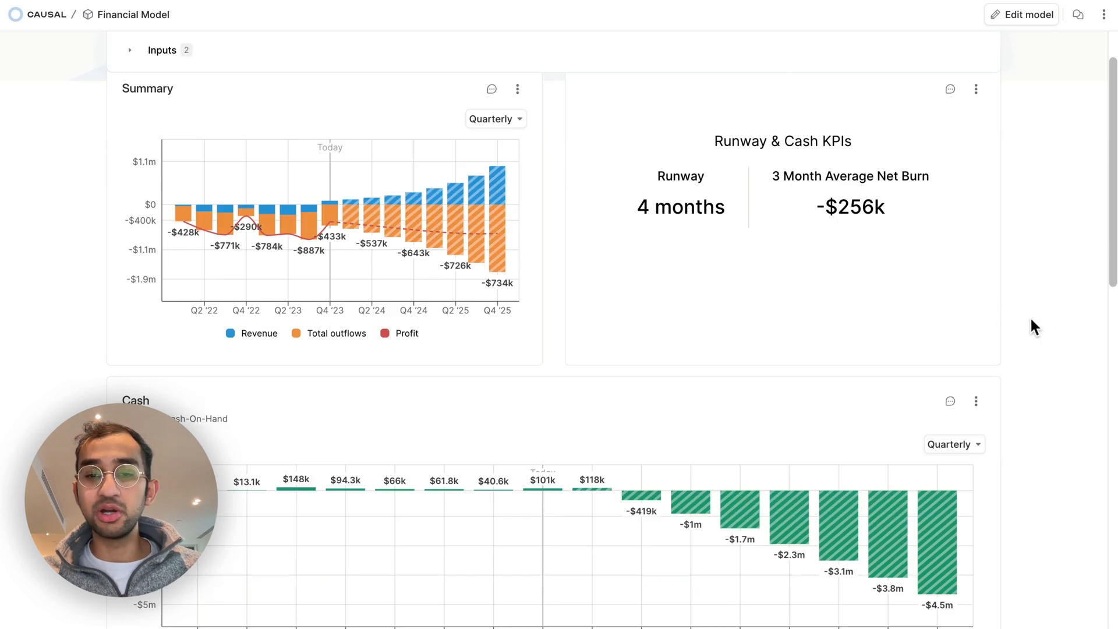
scroll(1032, 326, down, 4)
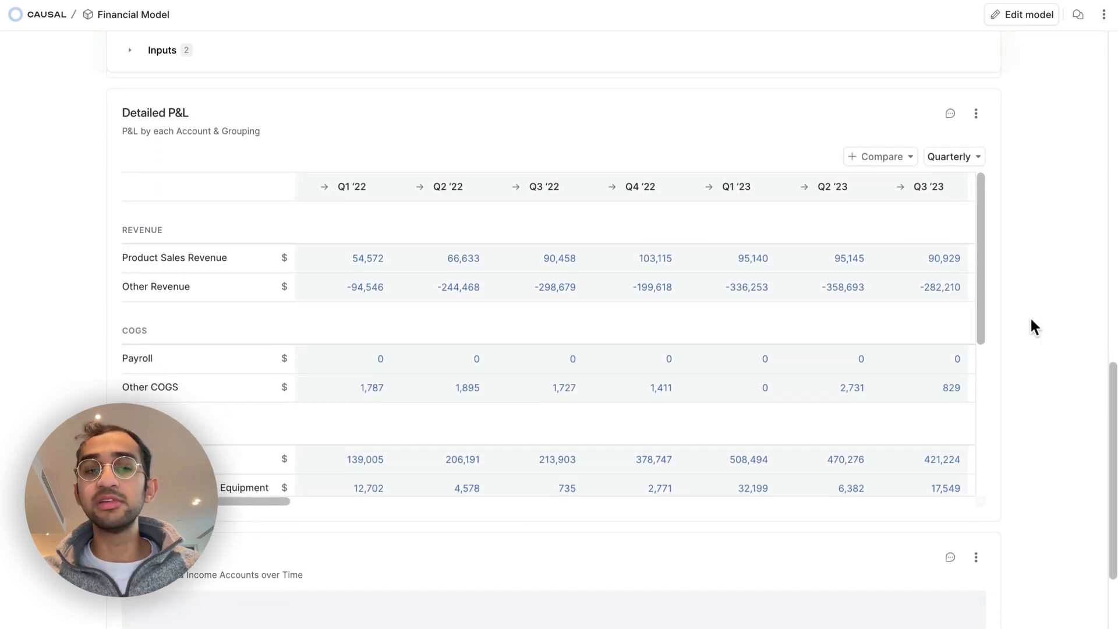
click(1023, 31)
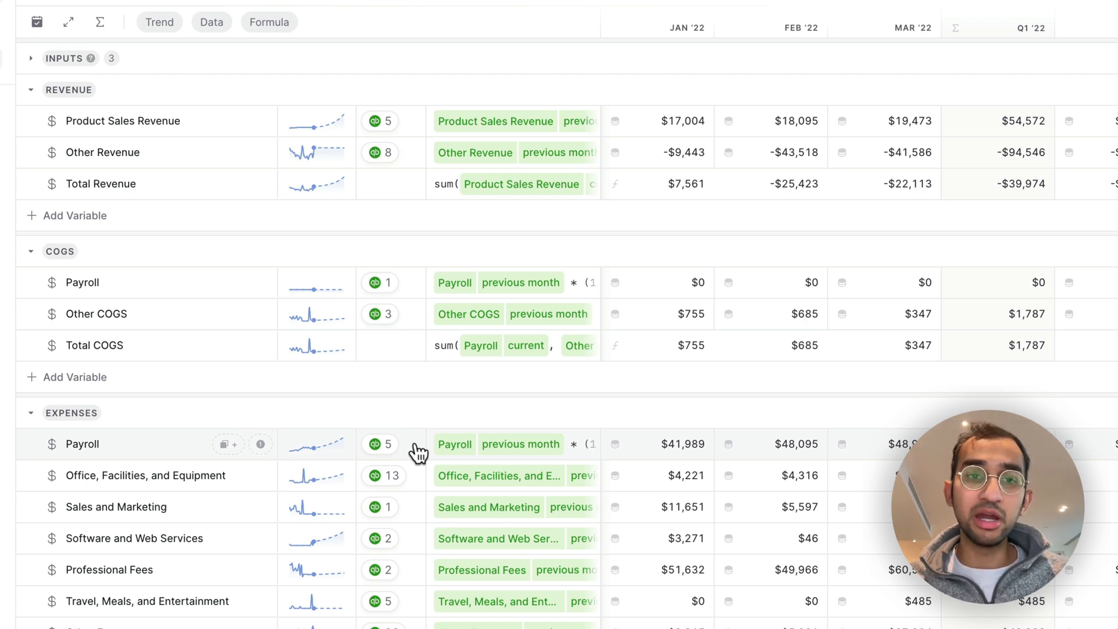
Examine the Product Sales Revenue, Other Revenue and Total Revenue rows in the Revenue section
click(116, 123)
click(134, 152)
click(149, 184)
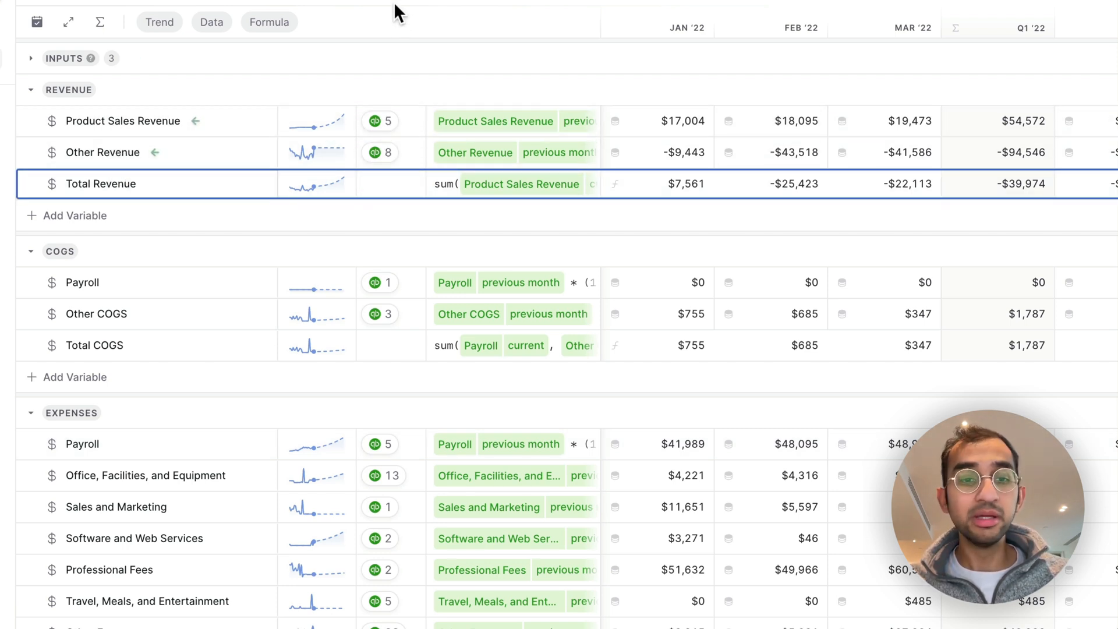
View the QuickBooks accounts mapped to the Payroll variable in the Expenses section
click(136, 450)
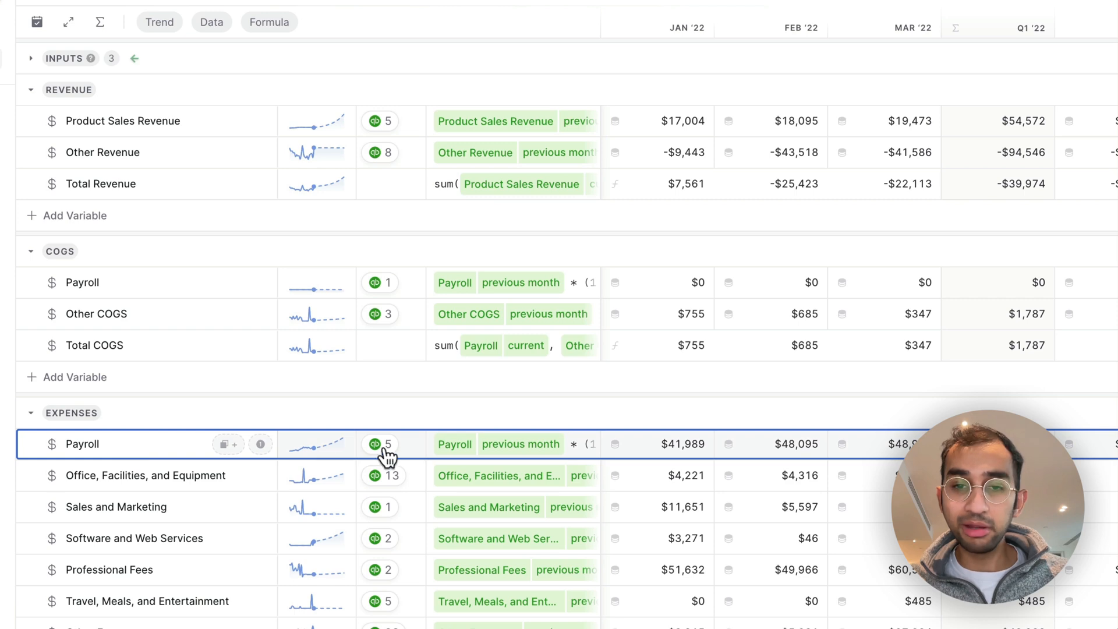
click(386, 444)
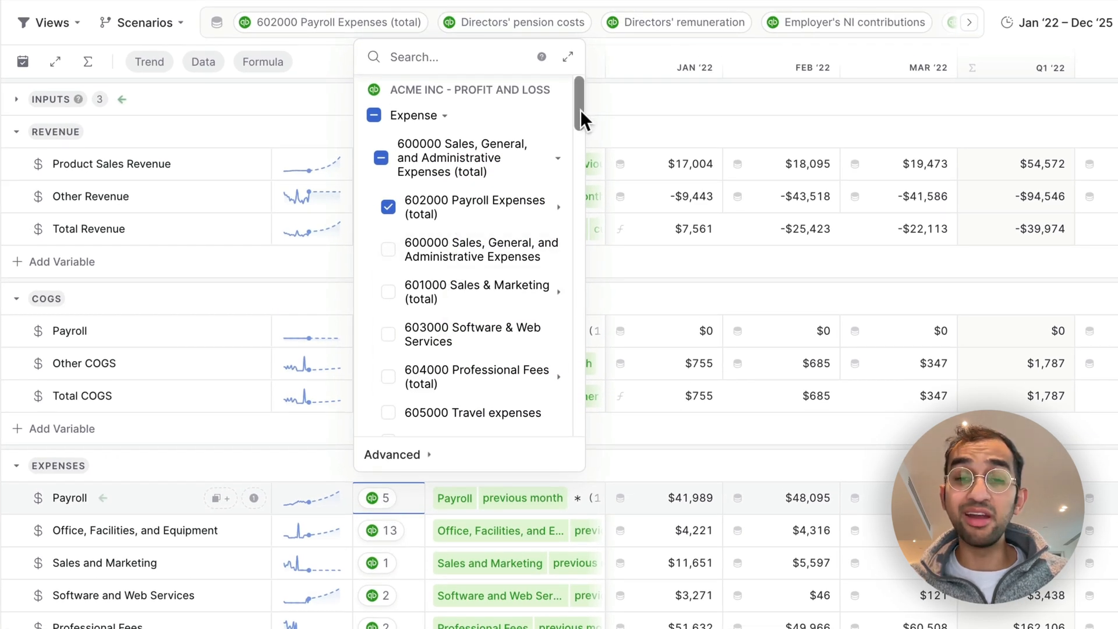
drag(580, 109, 571, 212)
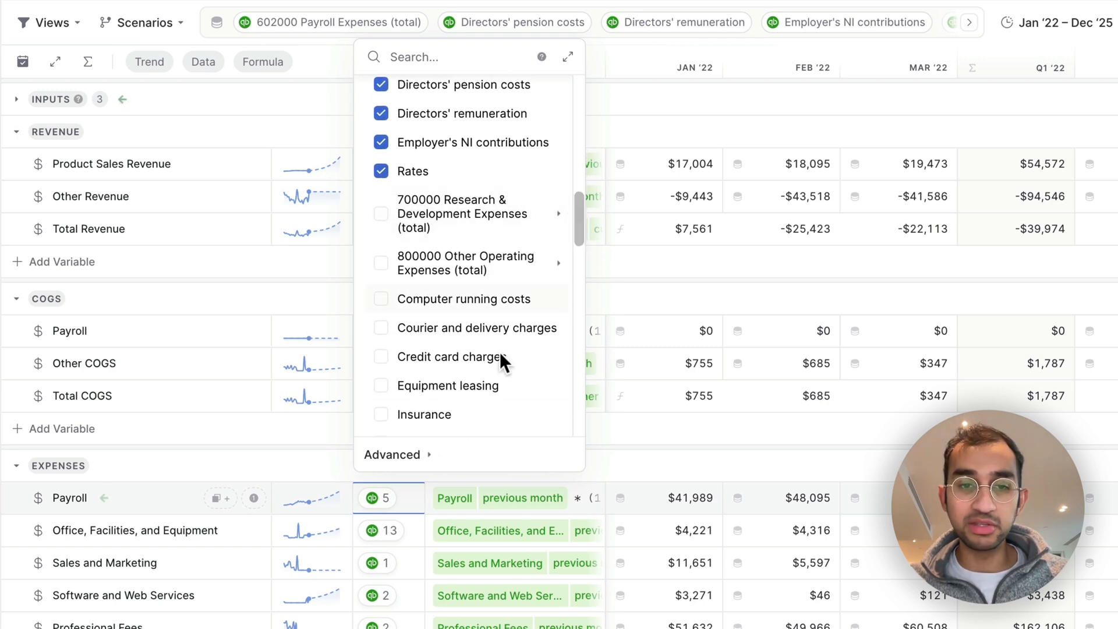
key(Escape)
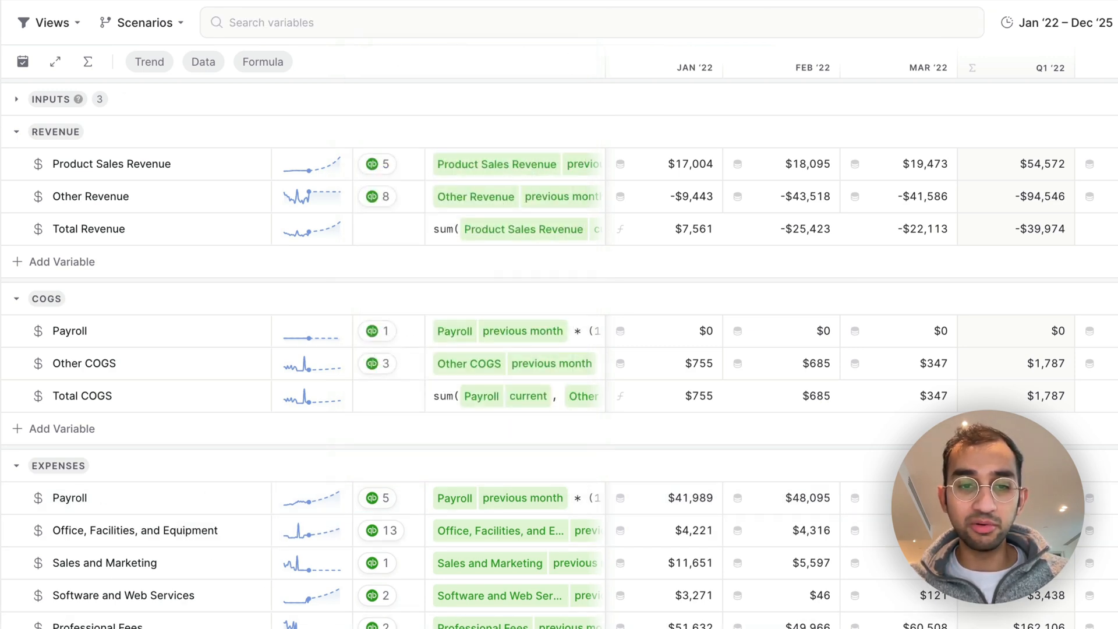
View the QuickBooks accounts mapped to the Office, Facilities, and Equipment expense
click(396, 536)
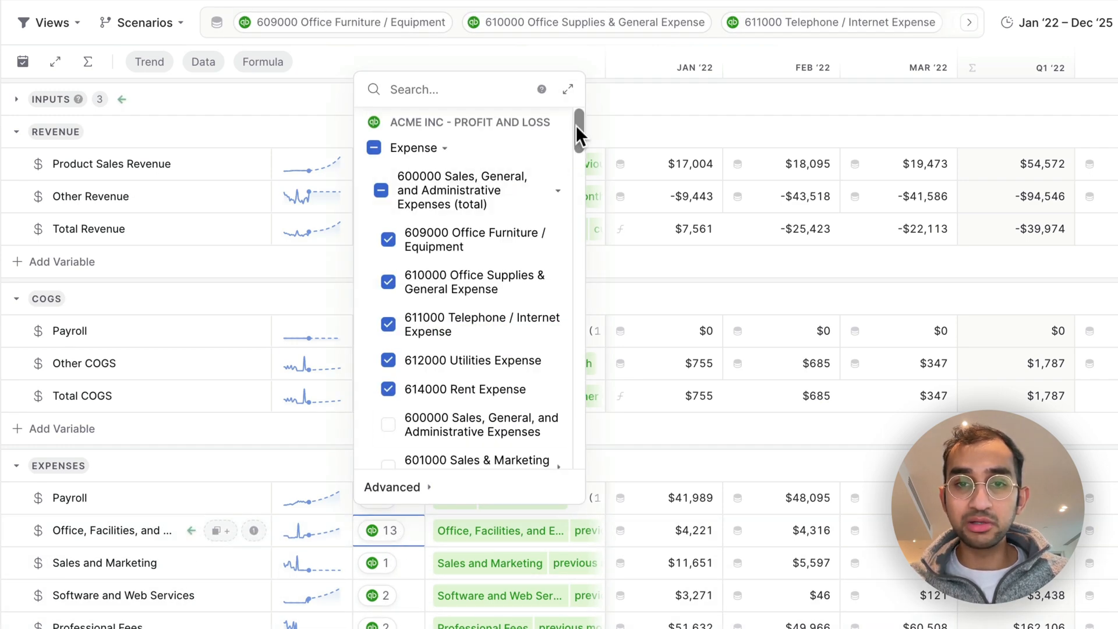
drag(575, 124, 575, 213)
key(Escape)
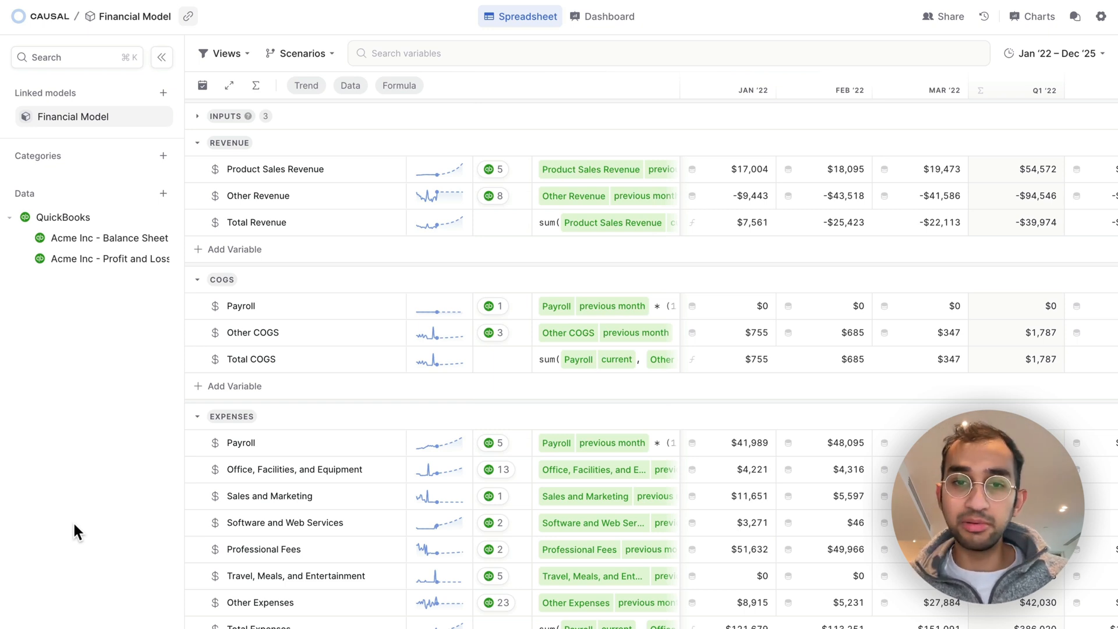
Expand the Inputs section to view the growth and expected cash assumptions
click(387, 121)
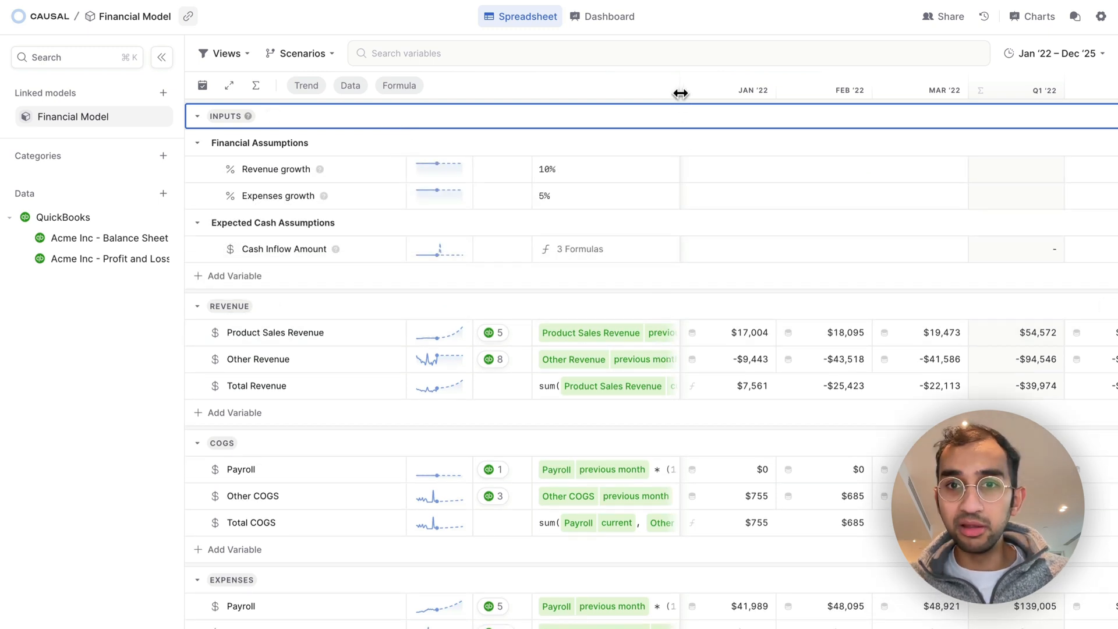
mouse_move(679, 91)
mouse_down()
mouse_move(893, 97)
mouse_move(682, 115)
mouse_up()
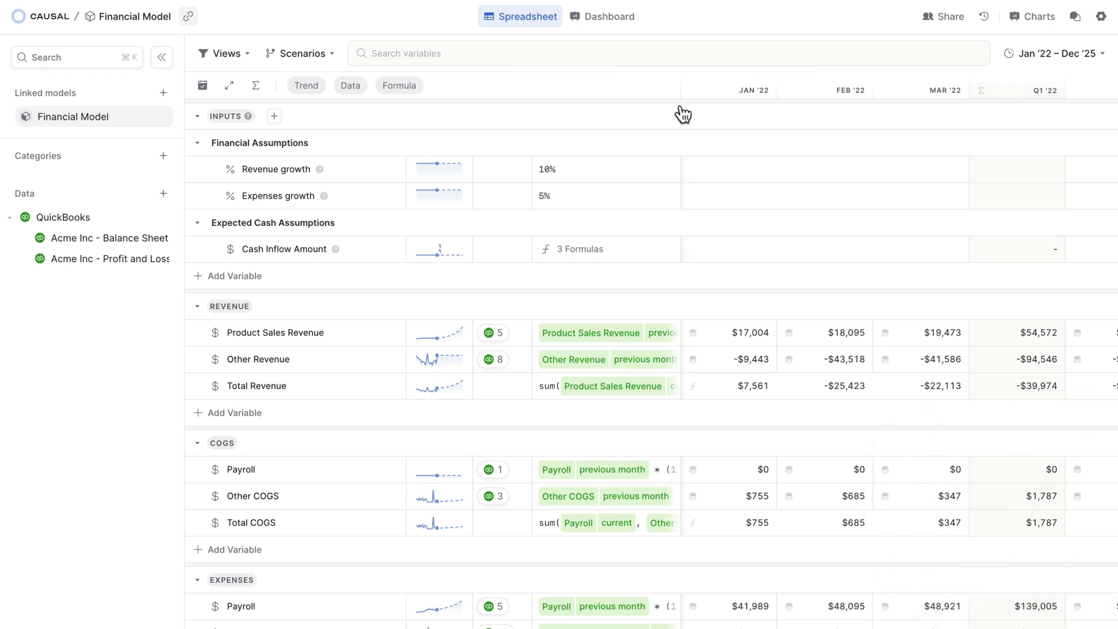
Open the Headcount model from the home page and view the table of its Employee category
click(58, 19)
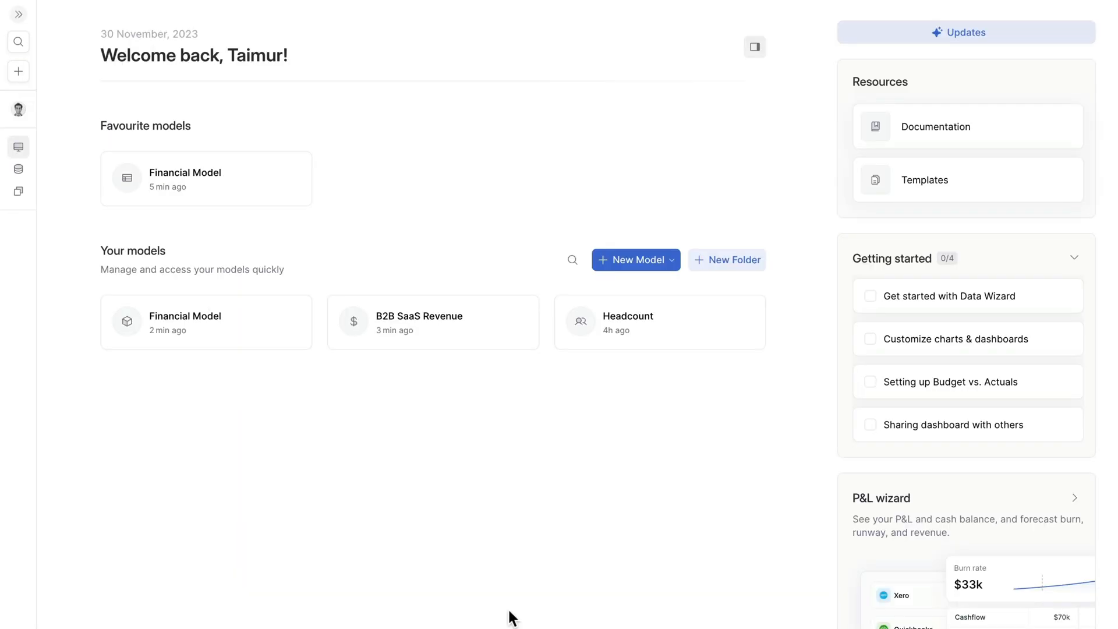
click(648, 343)
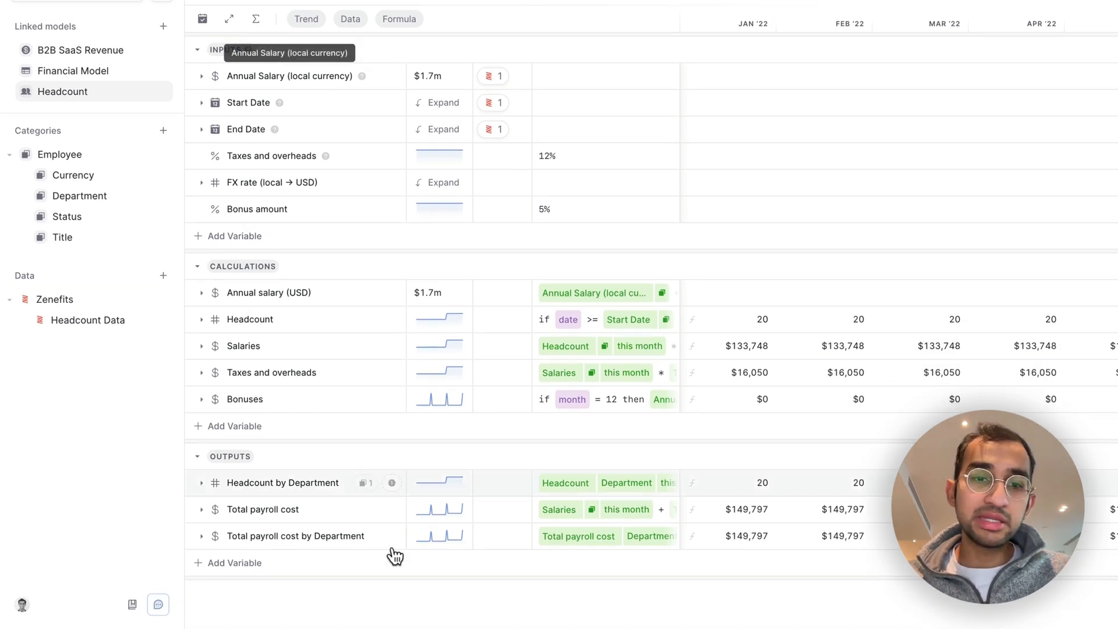
click(71, 165)
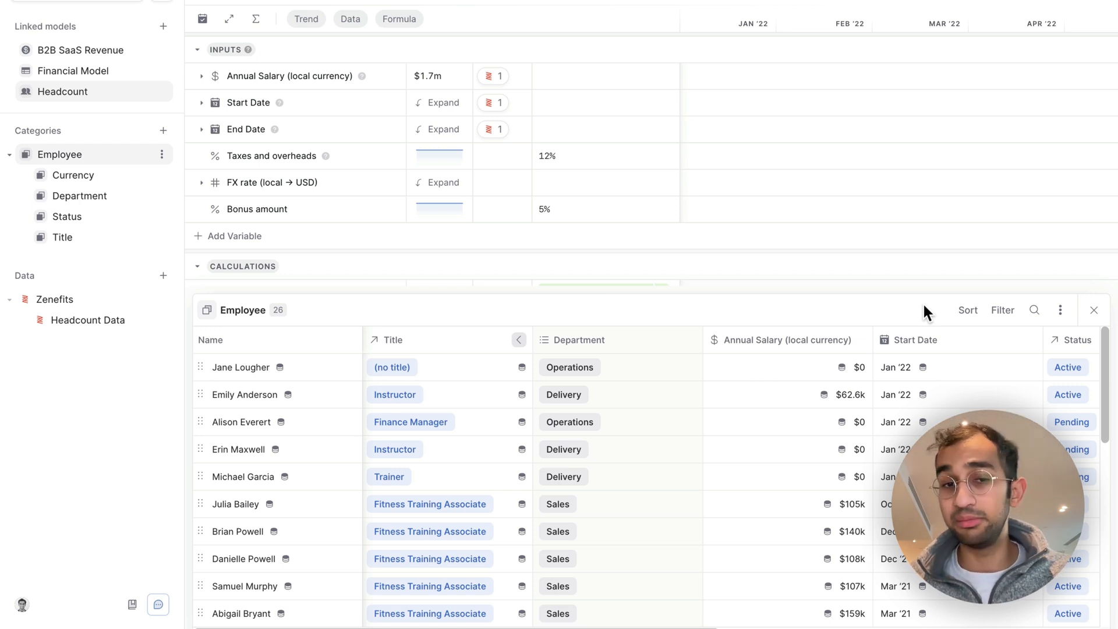
click(1093, 310)
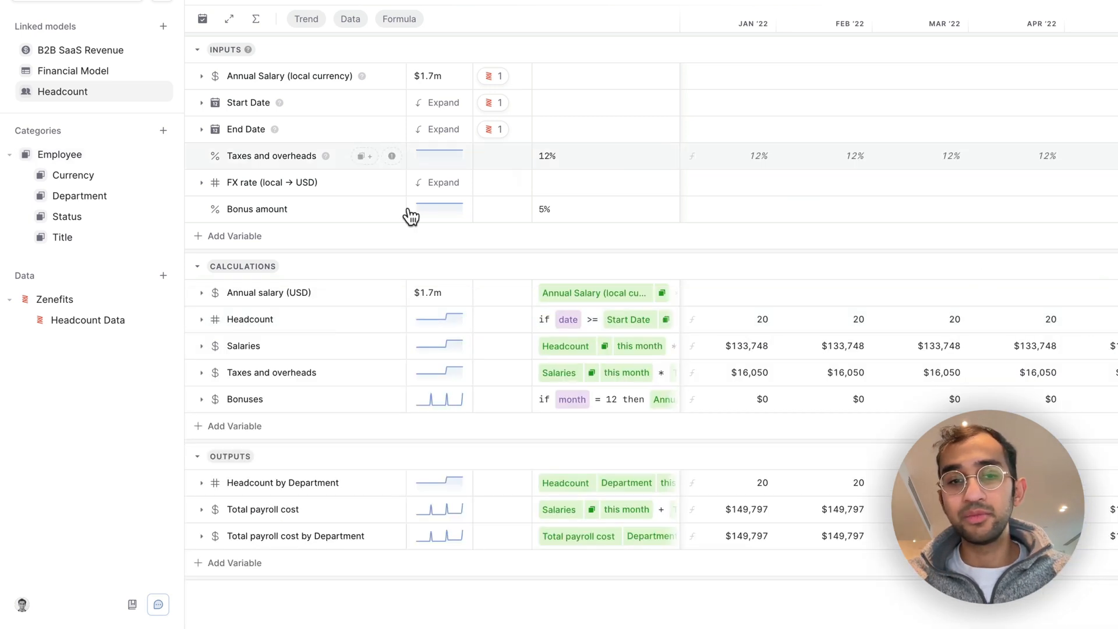
View the per-employee breakdowns of the Salaries and the Taxes and overheads calculations, and collapse them again
click(202, 348)
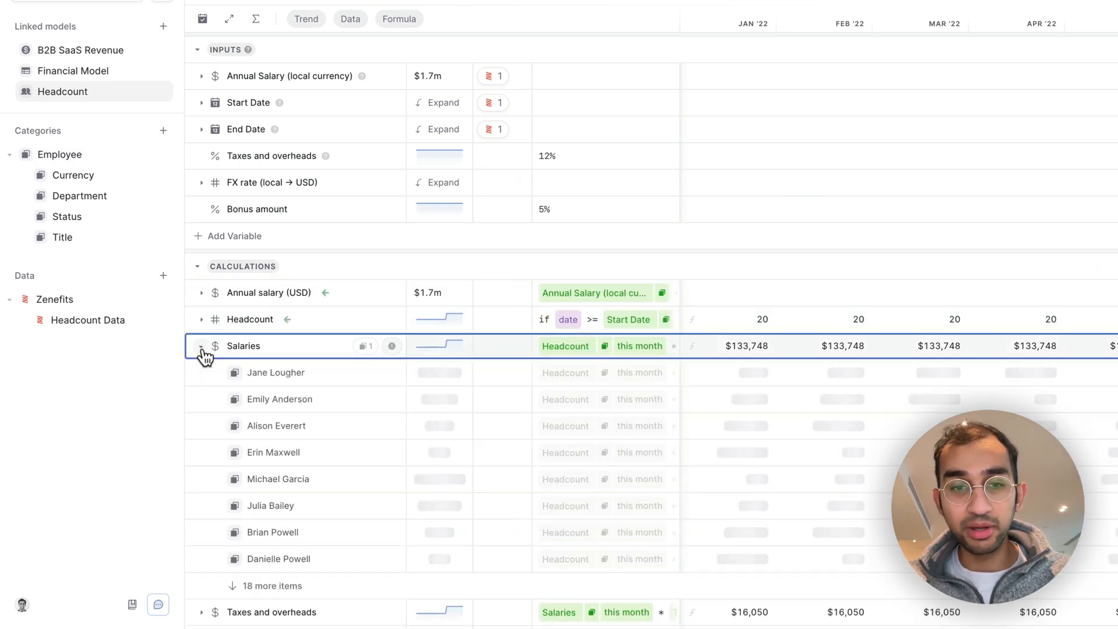
click(201, 374)
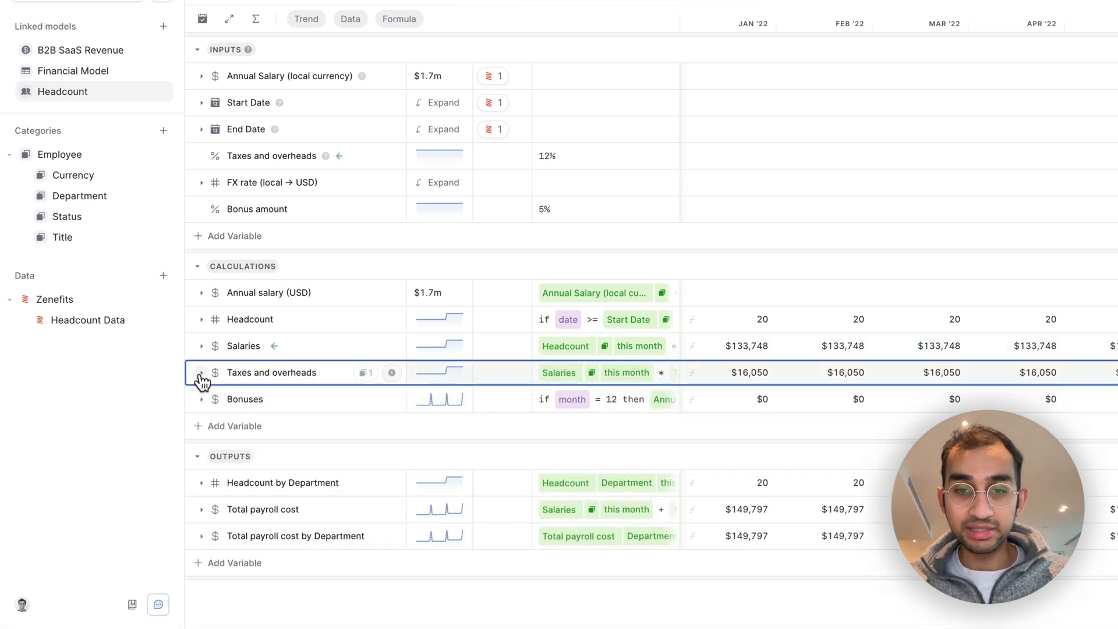
click(201, 375)
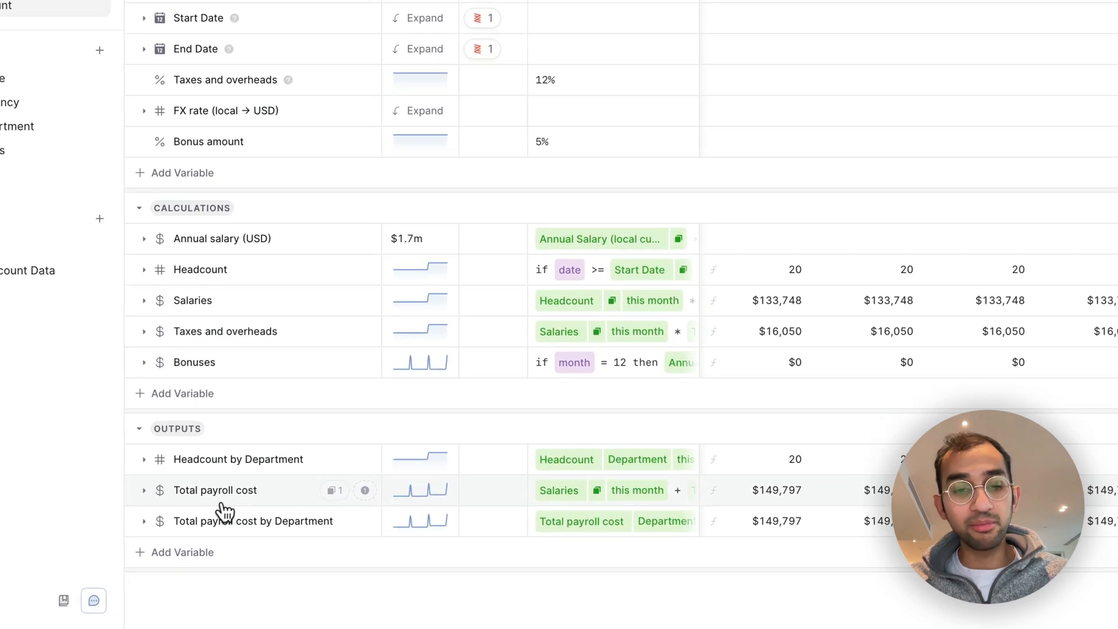
Examine the formula and the per-department breakdown of the Total payroll cost by Department output, and collapse the breakdown again
click(235, 515)
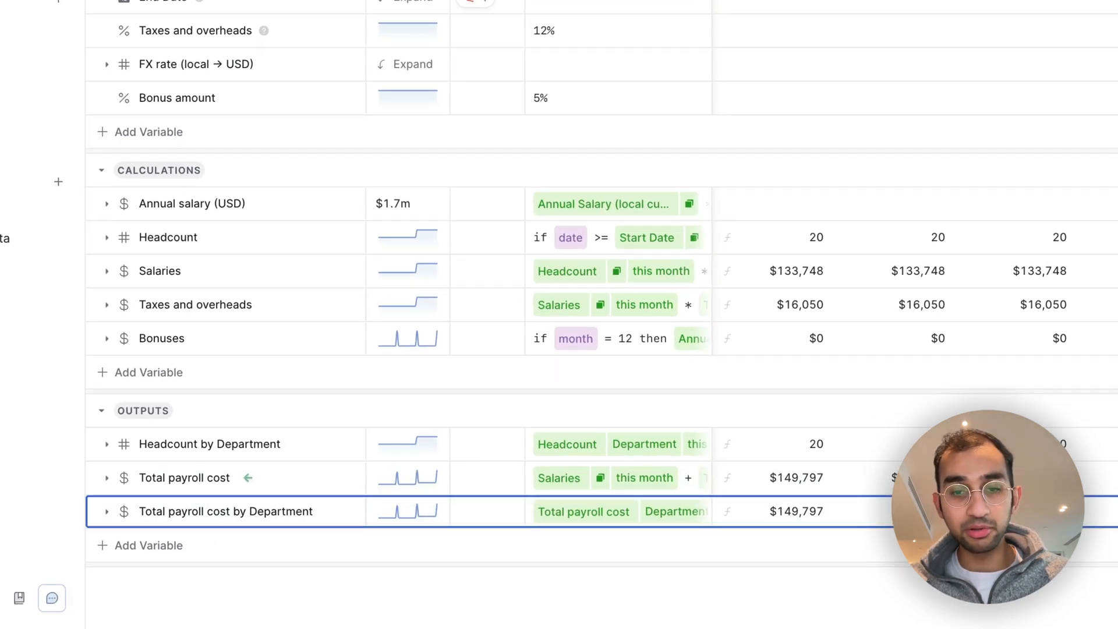
click(619, 513)
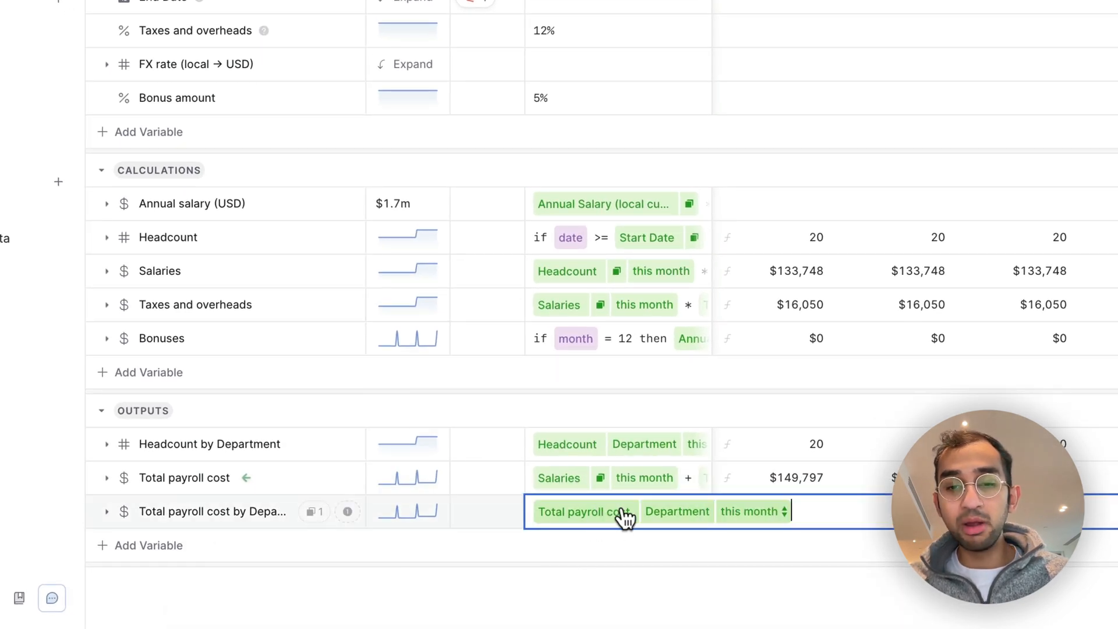
click(679, 520)
click(793, 511)
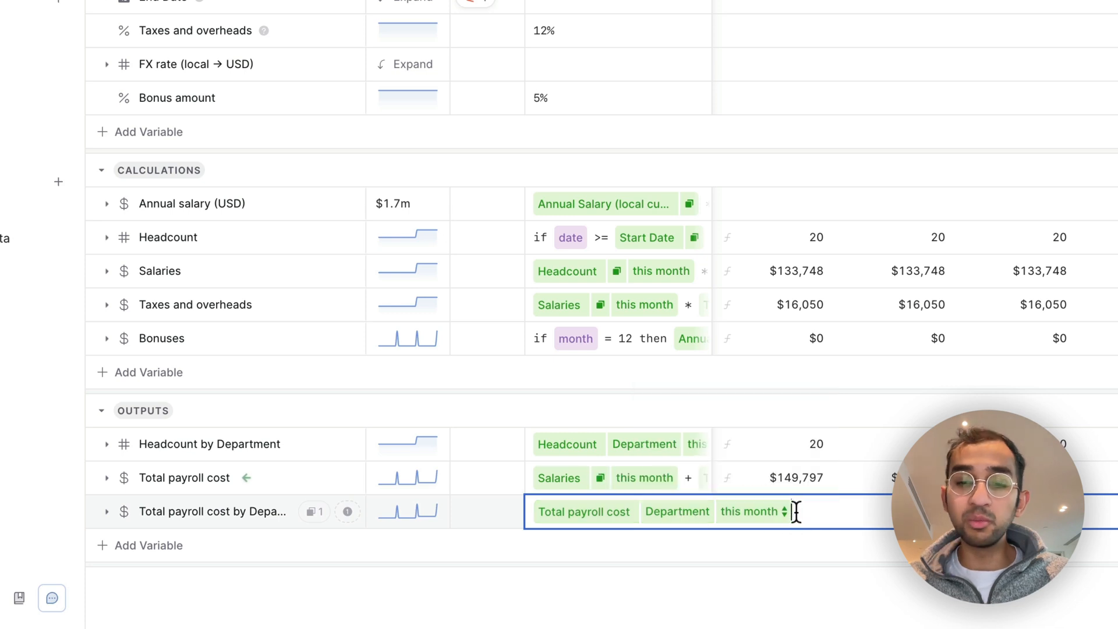
click(786, 599)
click(110, 527)
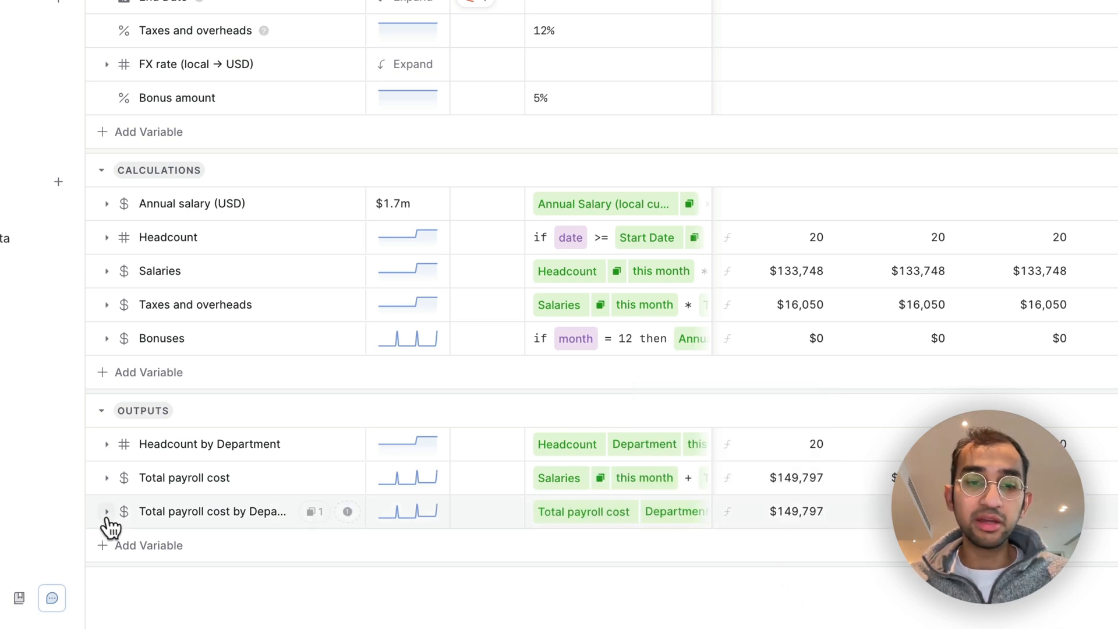
click(108, 513)
click(107, 479)
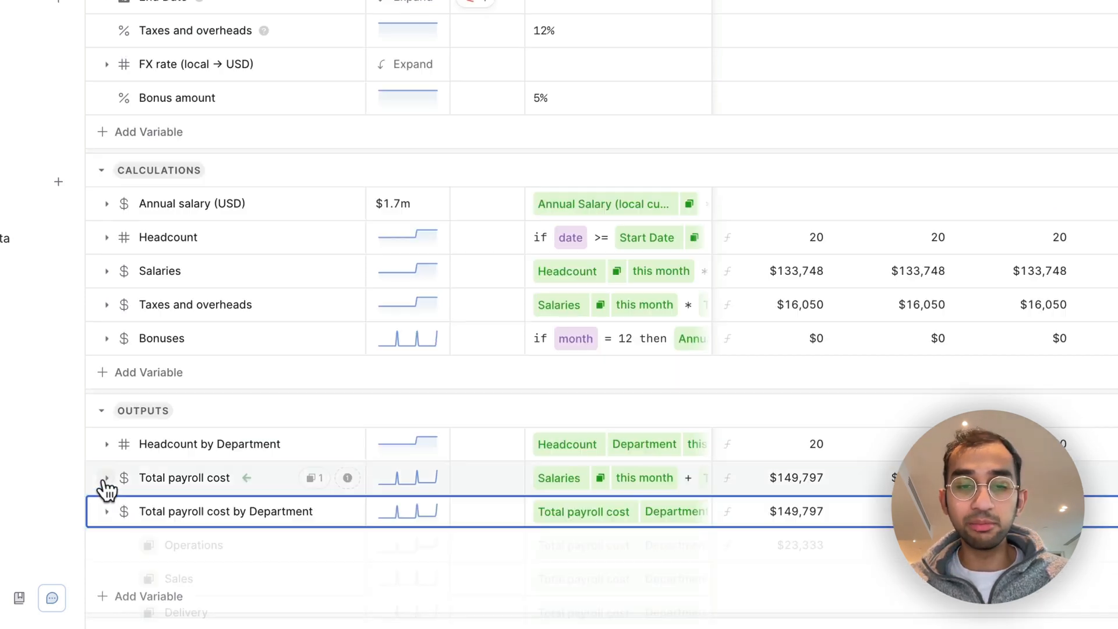
right_click(213, 511)
mouse_move(301, 391)
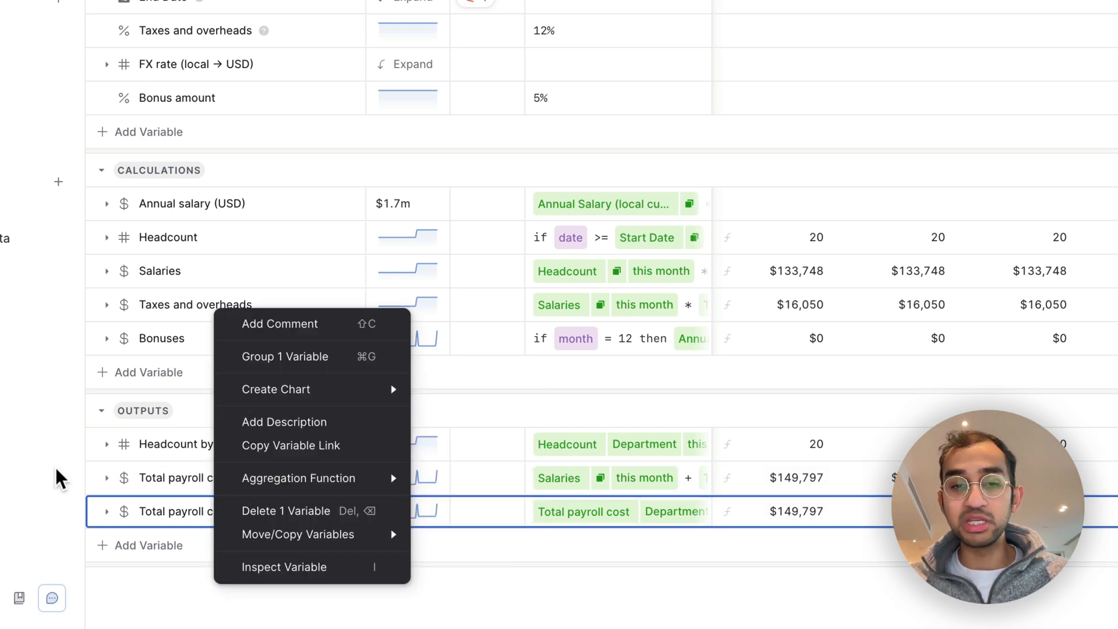
click(38, 477)
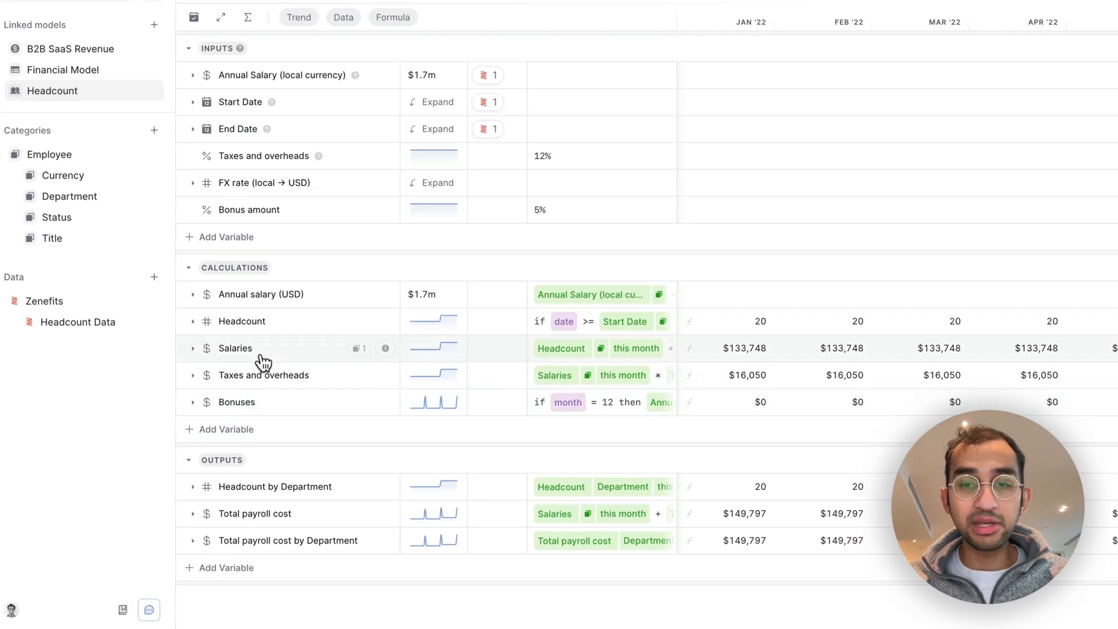
View the per-employee breakdown of the Salaries calculation and collapse it again
click(262, 356)
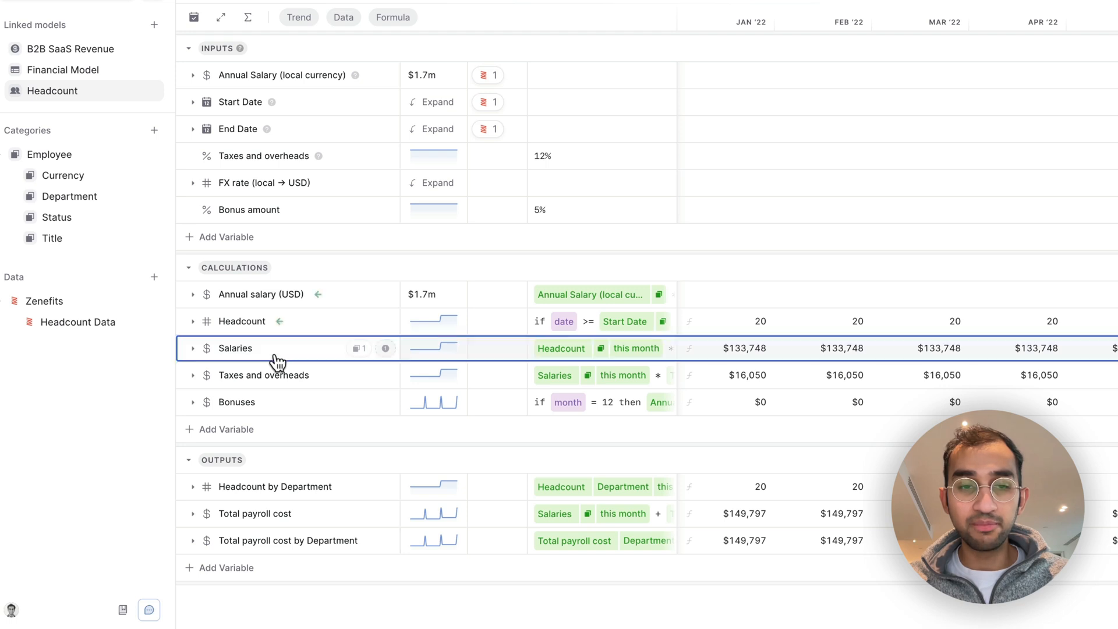
click(194, 351)
click(194, 351)
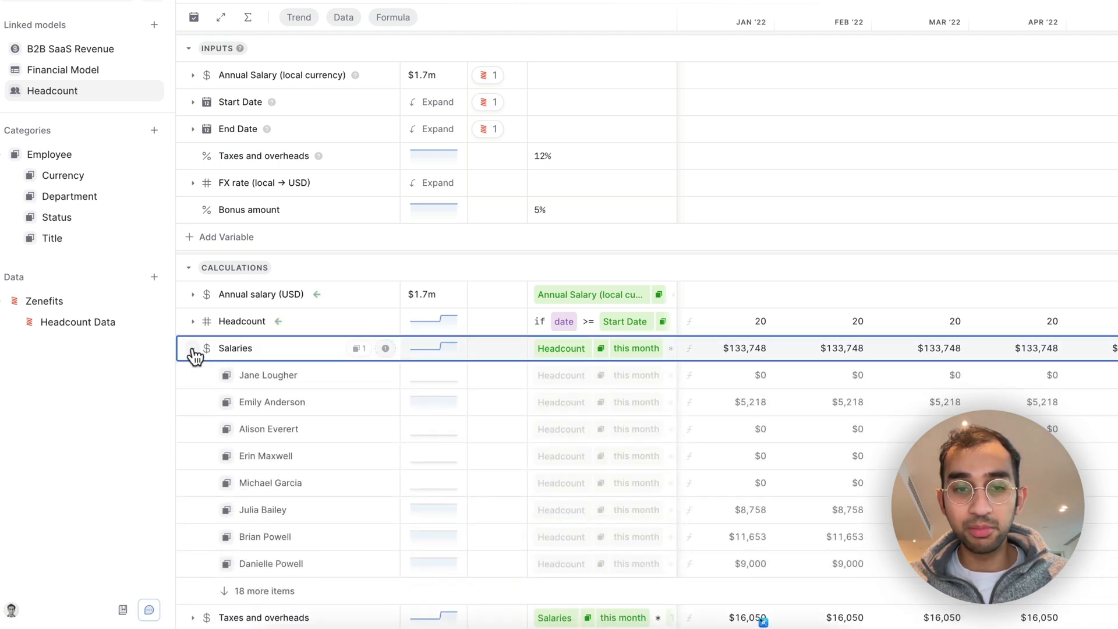
Create a bar chart from the Salaries variable and break it down by the Department category
right_click(273, 356)
mouse_move(307, 416)
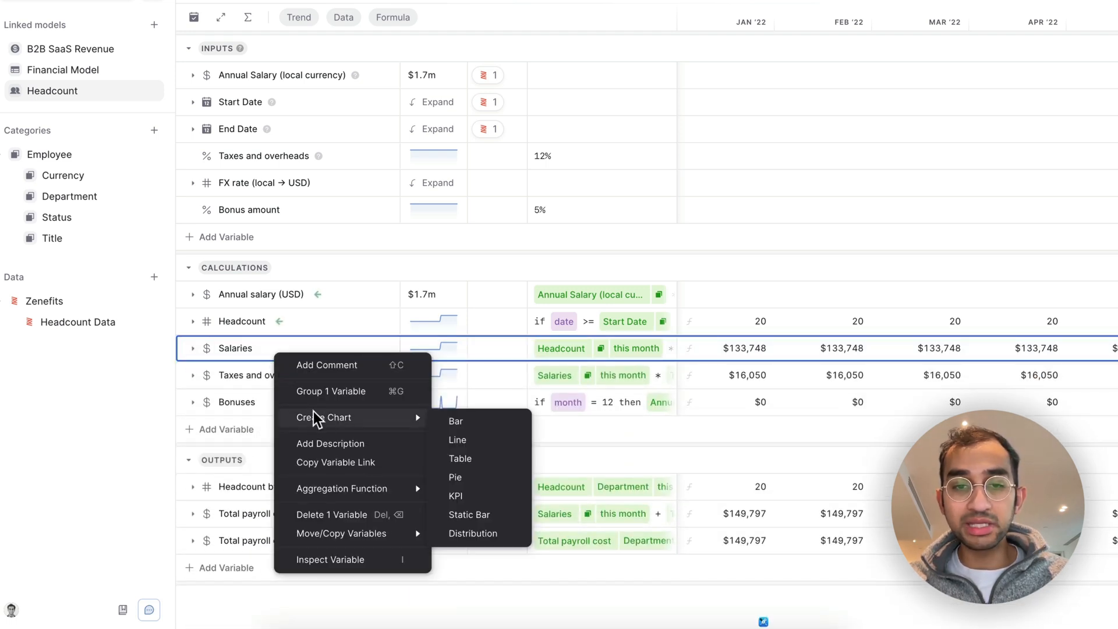
click(453, 421)
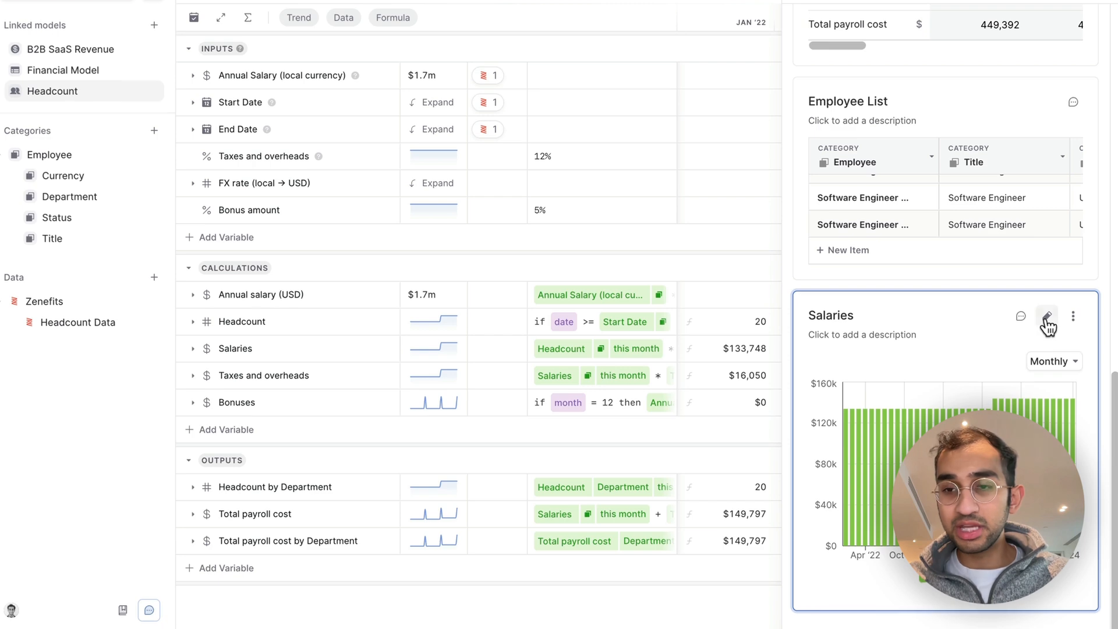
click(1046, 320)
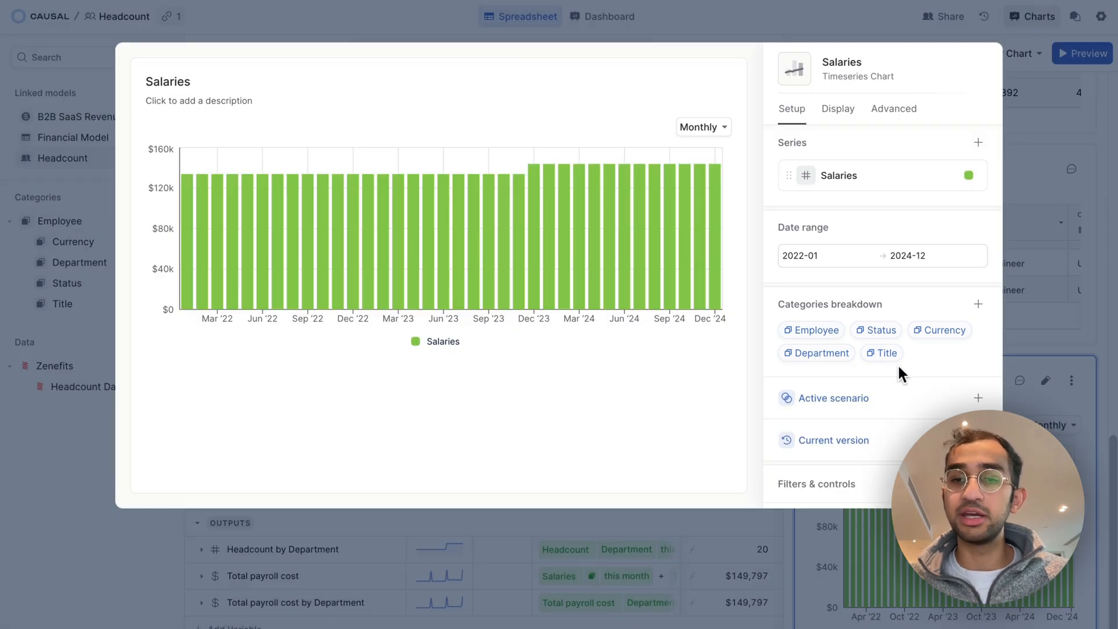
click(831, 356)
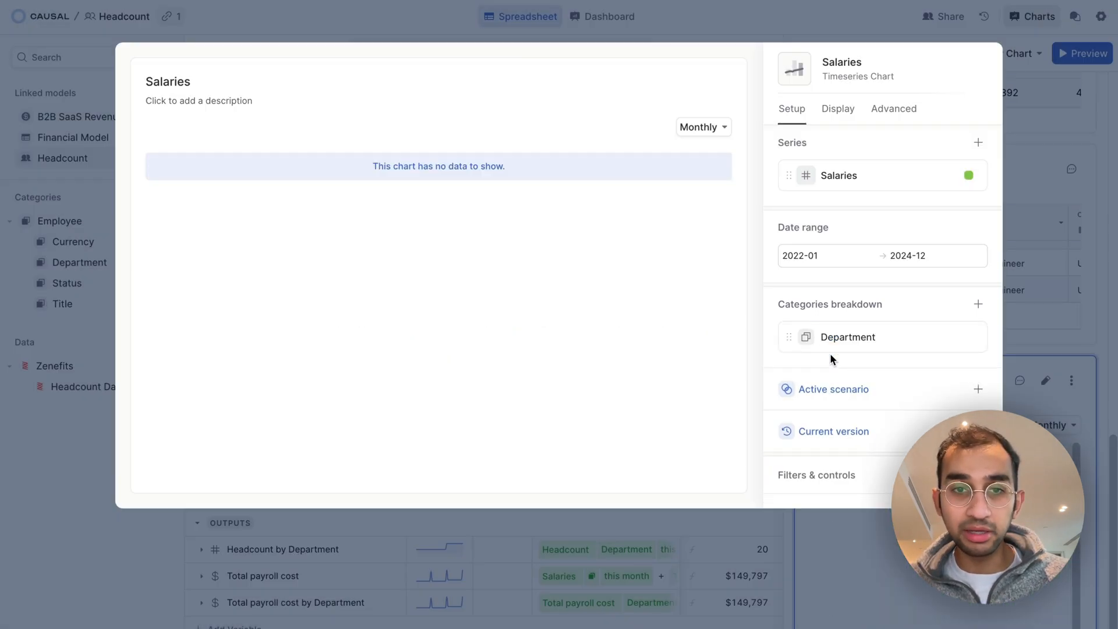